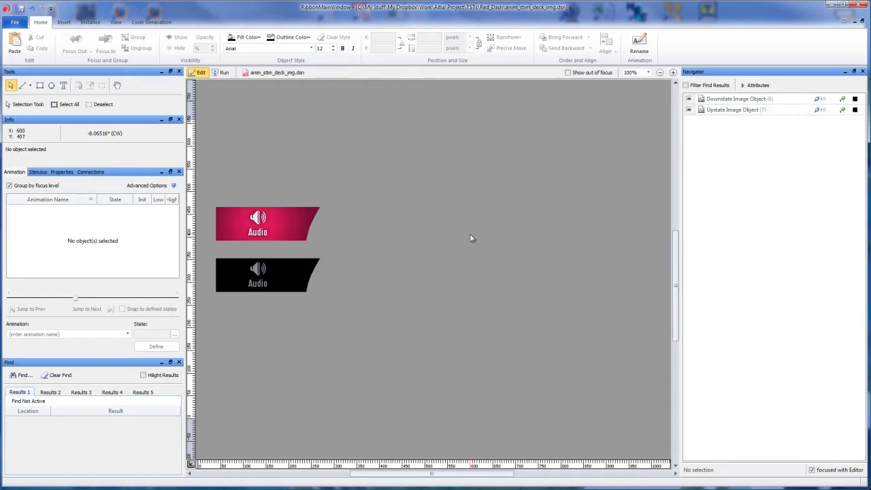
- Align the downstate and upstate Audio button images by their bottom edges so they overlap
{"action": "right_click", "coordinate": [272, 230]}
{"action": "left_click", "coordinate": [234, 274]}
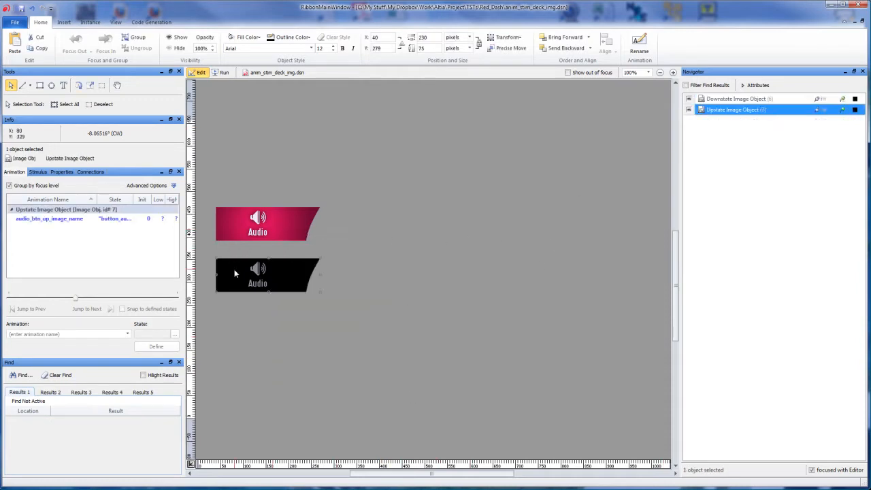
{"action": "left_click", "coordinate": [245, 225]}
{"action": "left_click", "coordinate": [250, 271], "text": "shift"}
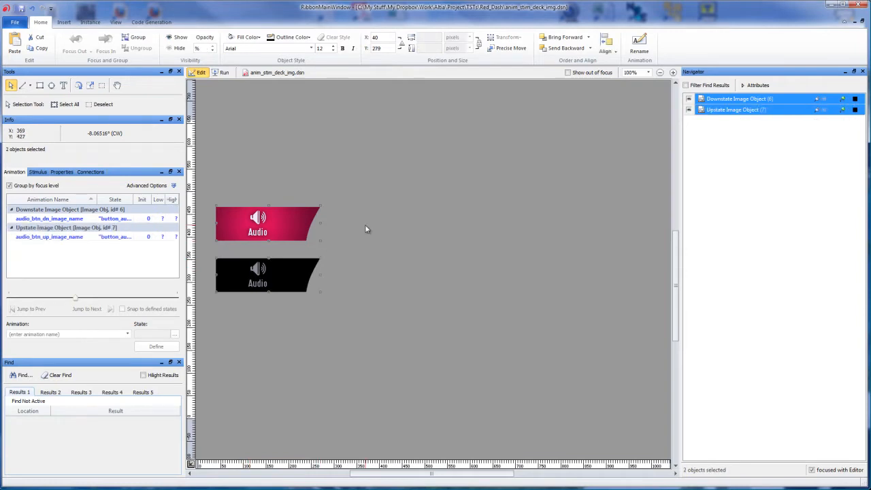
{"action": "left_click", "coordinate": [607, 53]}
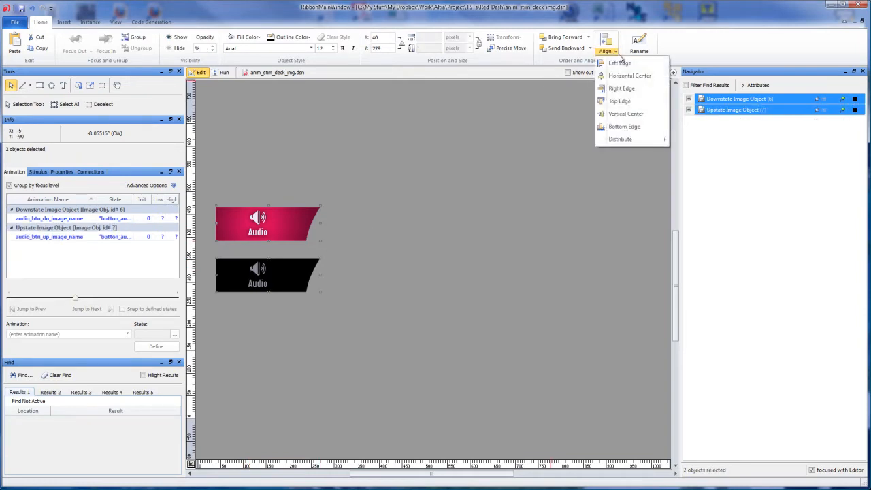
{"action": "left_click", "coordinate": [623, 127]}
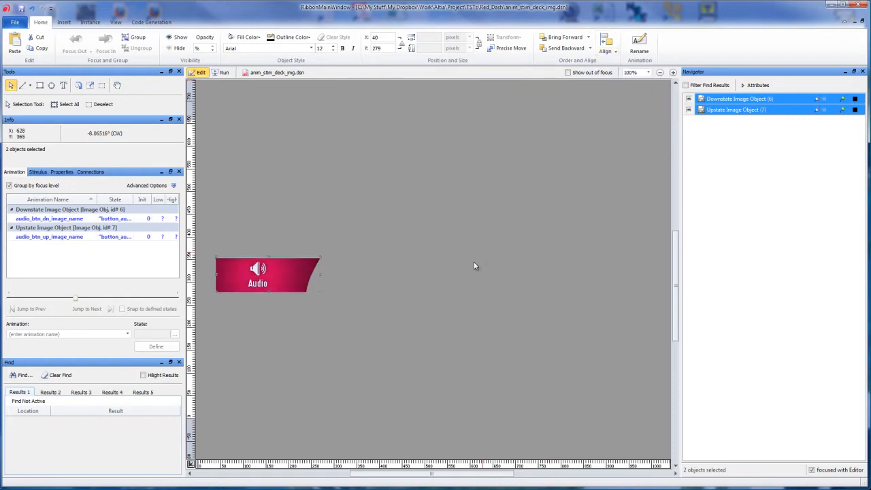
{"action": "left_click", "coordinate": [459, 281]}
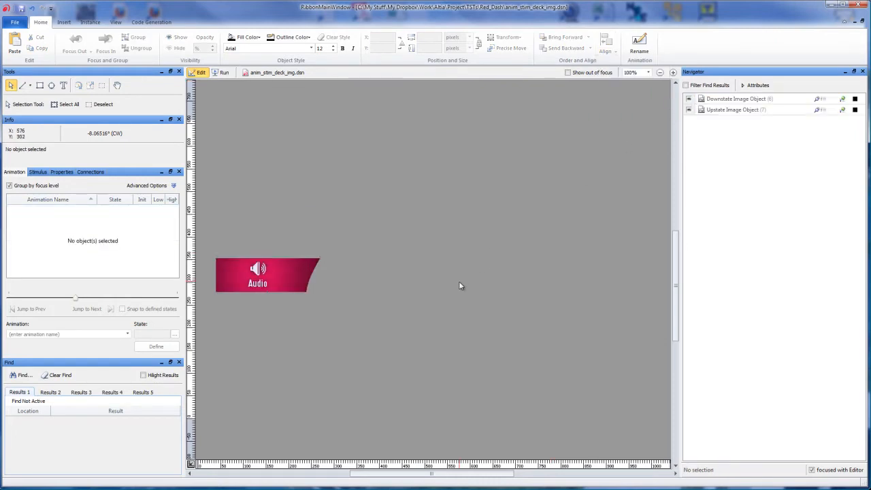
- Insert a copy of the 1-card deck from the Decks model library over the Audio button images
{"action": "left_click", "coordinate": [63, 23]}
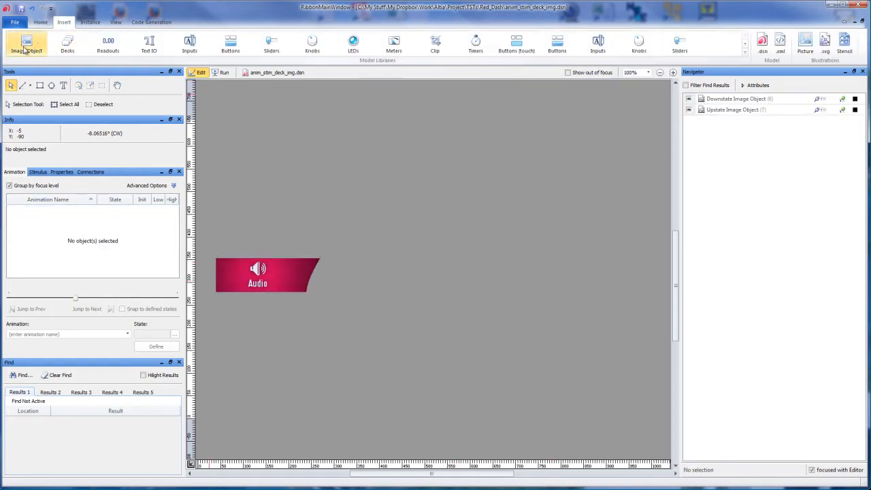
{"action": "left_click", "coordinate": [67, 43]}
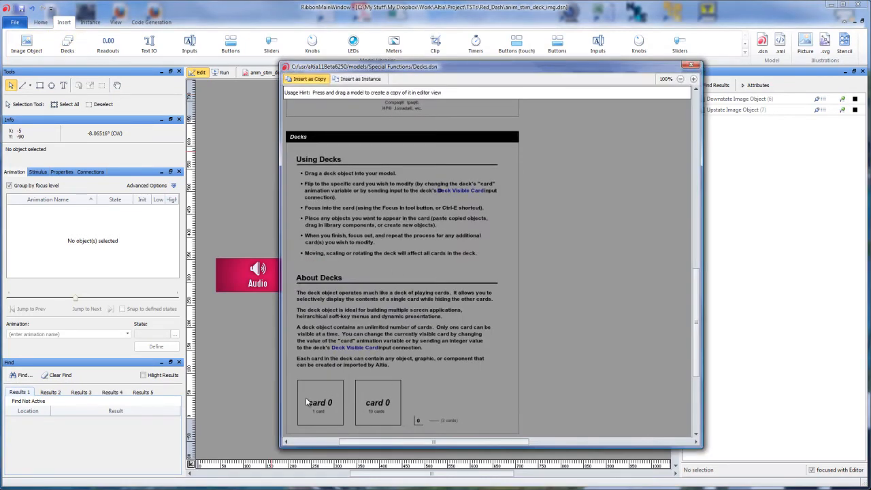
{"action": "left_click_drag", "start_coordinate": [311, 409], "coordinate": [239, 268]}
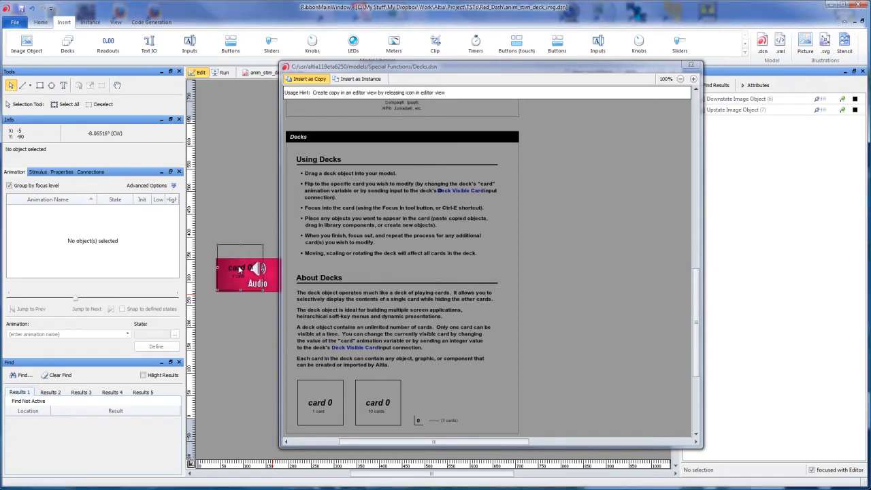
{"action": "left_click", "coordinate": [689, 65]}
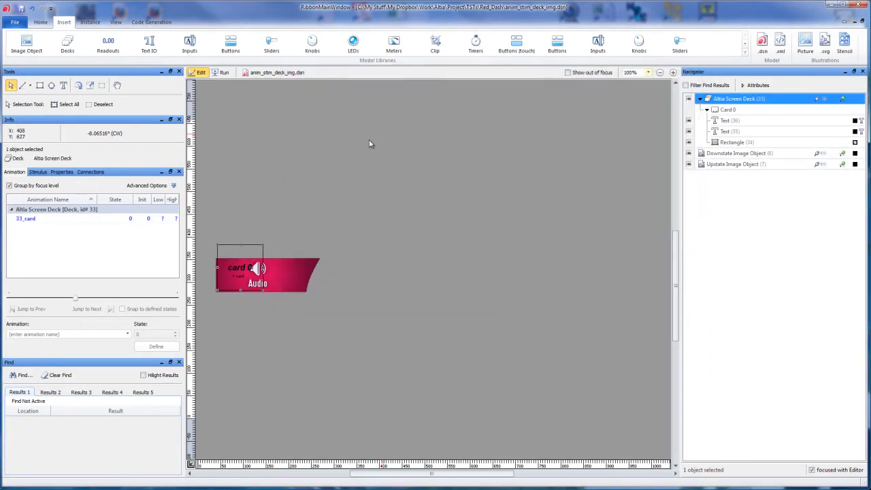
- Step the new deck's 33_card animation through its states to check how the visible card changes
{"action": "left_click", "coordinate": [63, 220]}
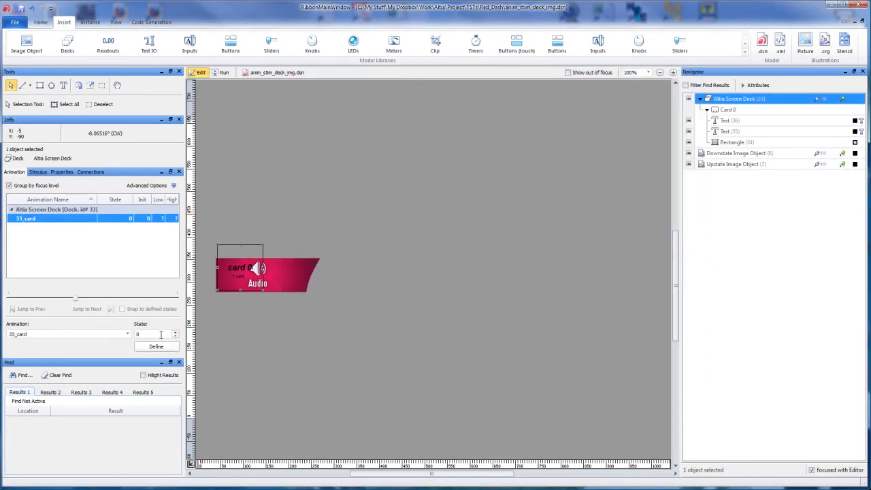
{"action": "scroll", "coordinate": [161, 335], "scroll_direction": "up", "scroll_amount": 1}
{"action": "scroll", "coordinate": [161, 335], "scroll_direction": "down", "scroll_amount": 1}
{"action": "left_click", "coordinate": [175, 332]}
{"action": "left_click", "coordinate": [175, 336]}
- Delete the two placeholder texts and the rectangle from Card 0, and reselect the Altia Screen Deck
{"action": "left_click", "coordinate": [741, 110]}
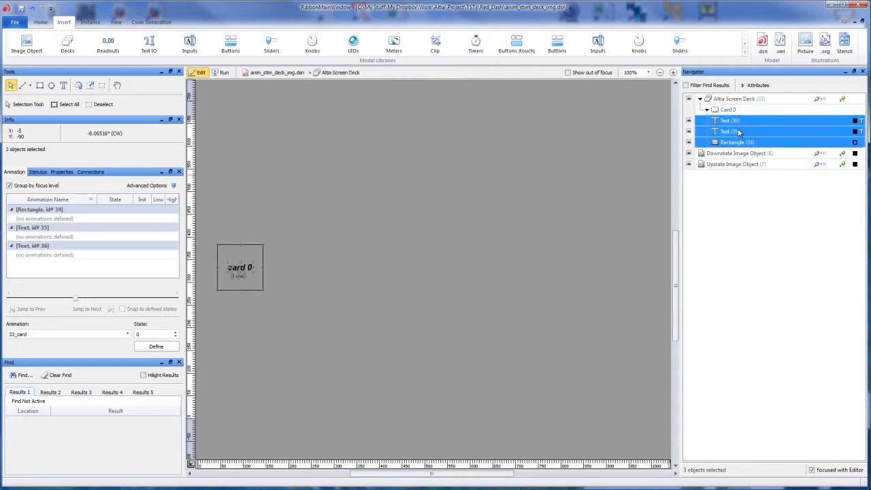
{"action": "left_click_drag", "start_coordinate": [370, 182], "coordinate": [201, 333]}
{"action": "key", "text": "Delete"}
{"action": "left_click", "coordinate": [738, 100]}
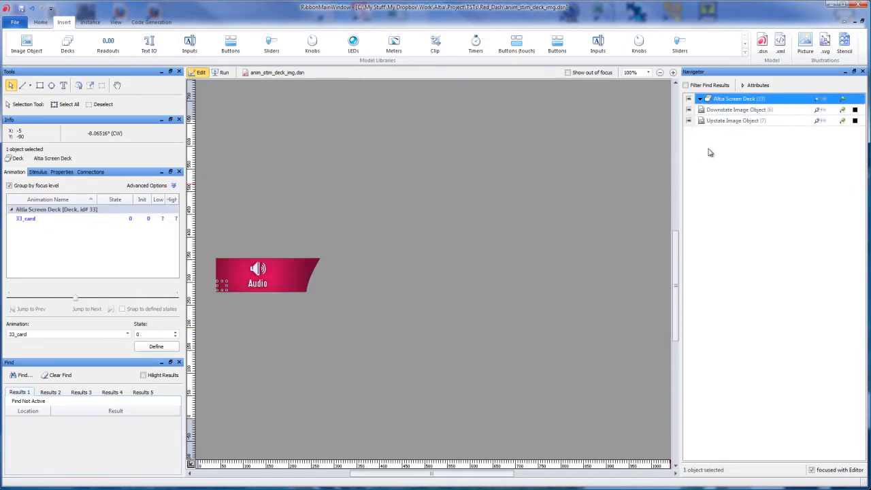
- Move the Upstate Image Object into Card 0 and the Downstate Image Object into Card 1, and reselect the deck
{"action": "left_click", "coordinate": [733, 122]}
{"action": "left_click_drag", "start_coordinate": [734, 125], "coordinate": [736, 102]}
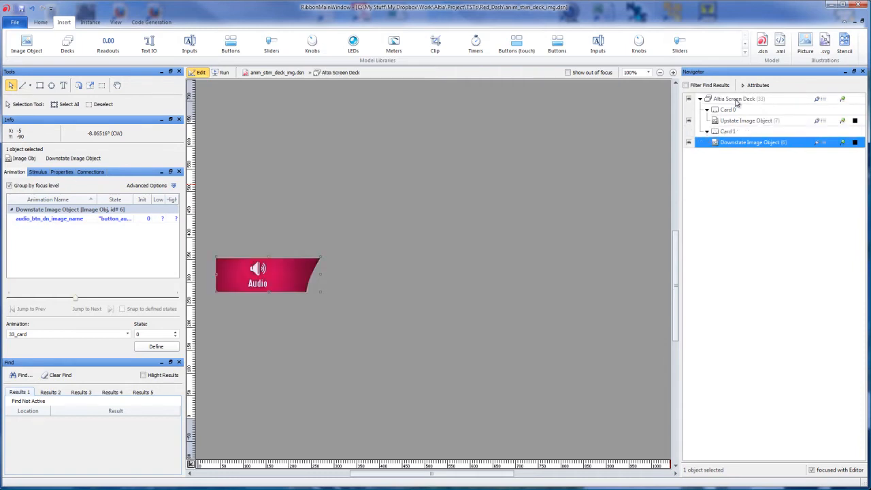
{"action": "left_click", "coordinate": [700, 99]}
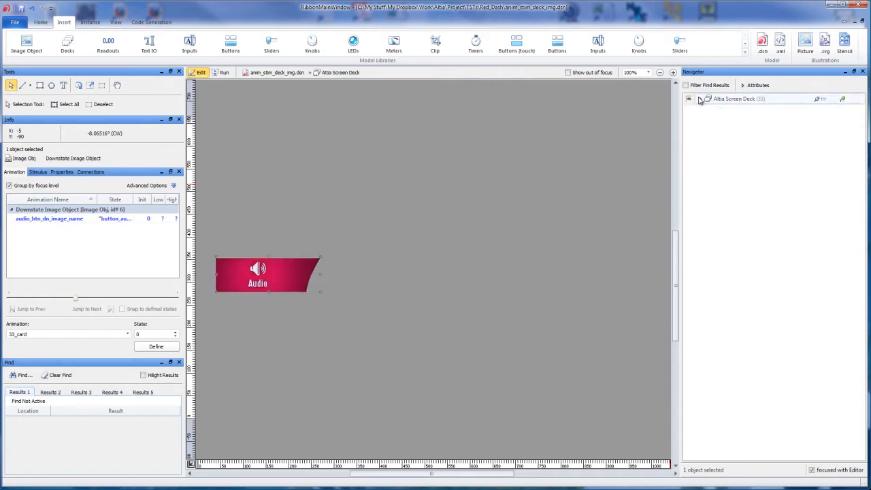
{"action": "left_click", "coordinate": [731, 100]}
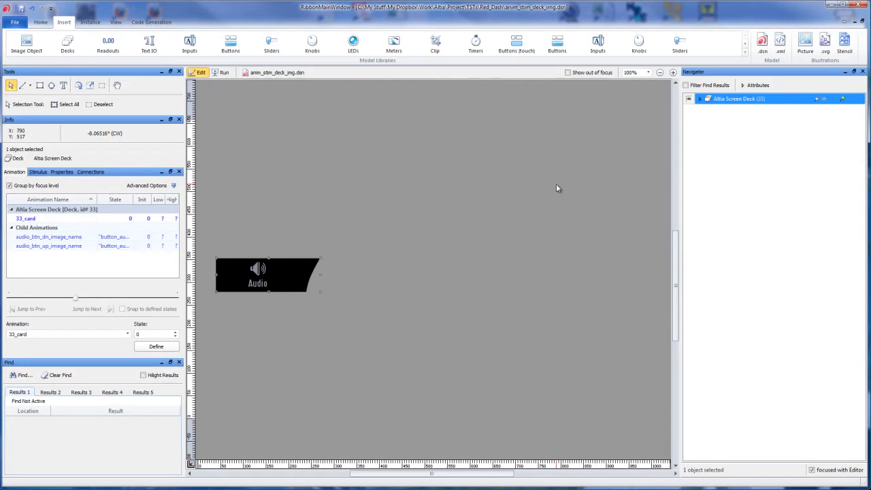
- Switch the deck's 33_card state to 1 and back to 0 to check both button images
{"action": "left_click", "coordinate": [55, 218]}
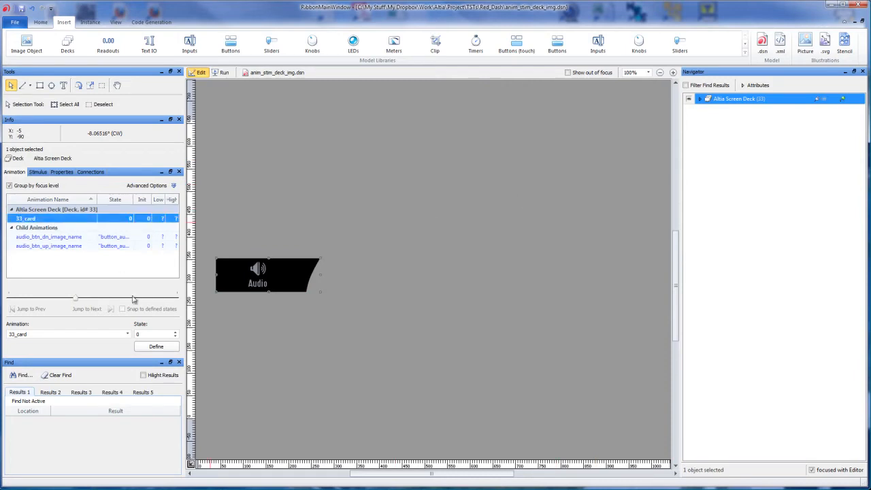
{"action": "left_click", "coordinate": [174, 333]}
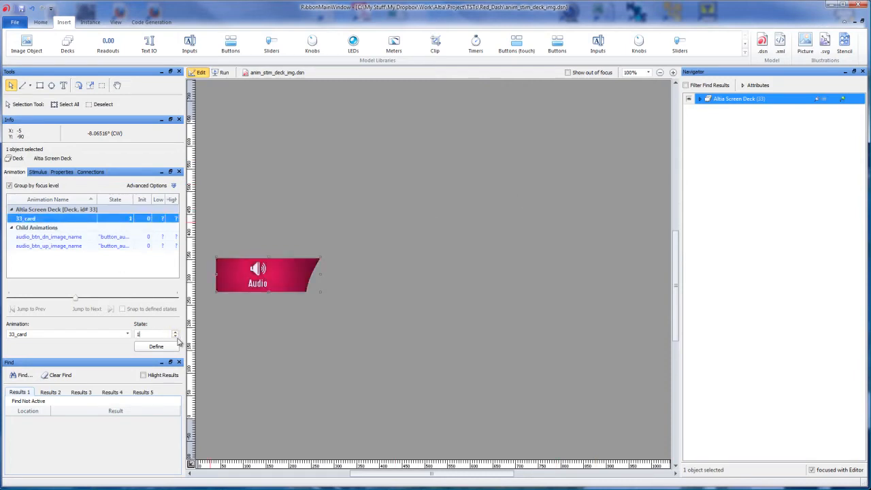
{"action": "left_click", "coordinate": [176, 336]}
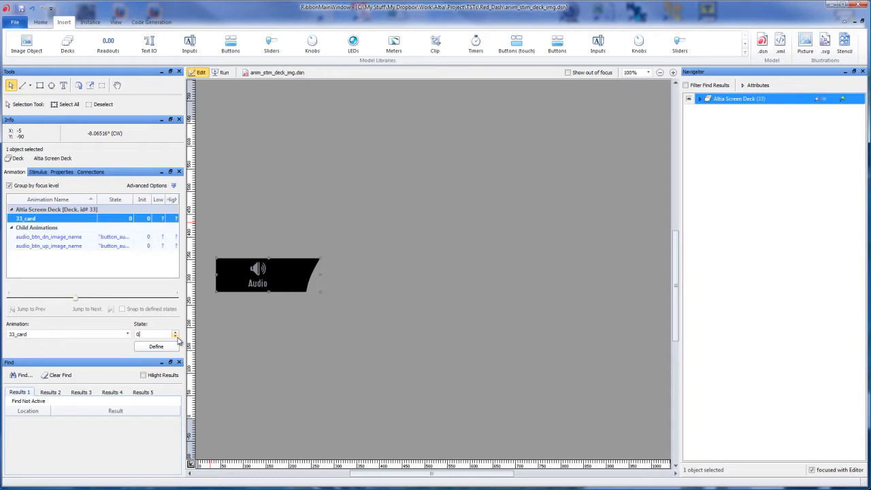
- Rename the deck's 33_card animation as audio_btn_press
{"action": "left_click", "coordinate": [30, 218]}
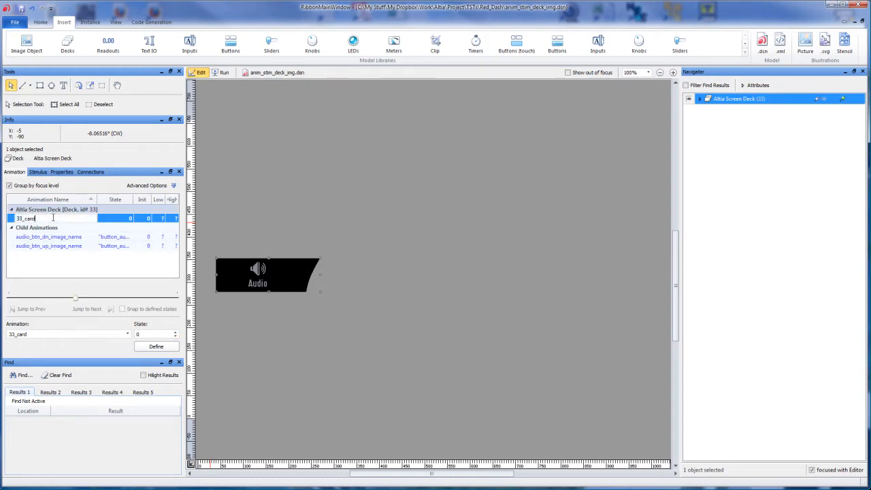
{"action": "double_click", "coordinate": [52, 218]}
{"action": "type", "text": "audio_btn_press"}
{"action": "key", "text": "Return"}
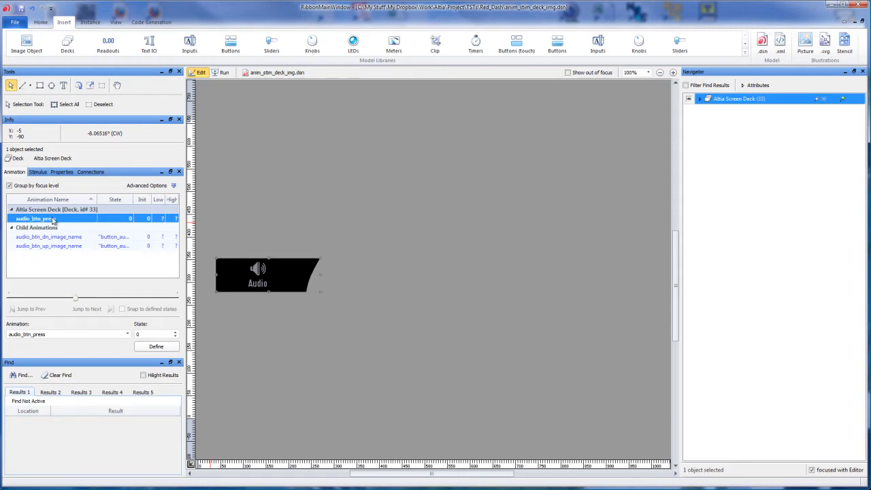
- Preview the deck by changing the audio_btn_press state, and try the button in run mode before returning to editing
{"action": "left_click", "coordinate": [175, 331]}
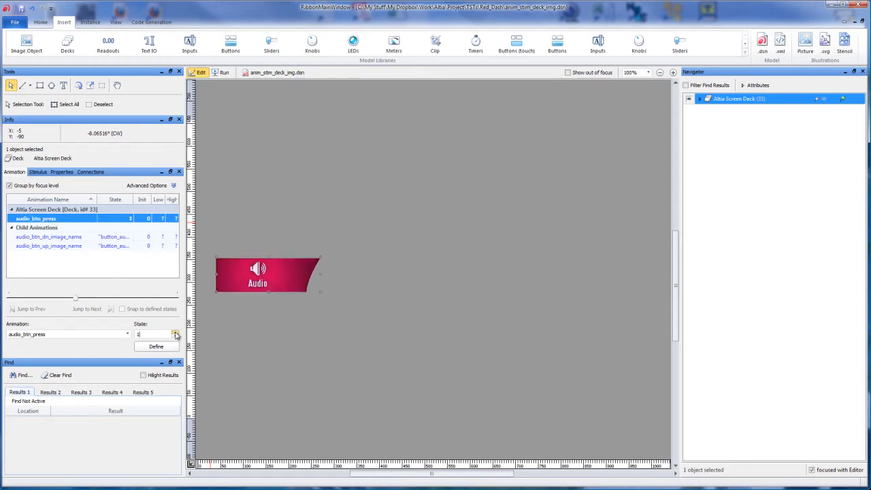
{"action": "left_click", "coordinate": [176, 336]}
{"action": "left_click", "coordinate": [175, 331]}
{"action": "left_click", "coordinate": [175, 336]}
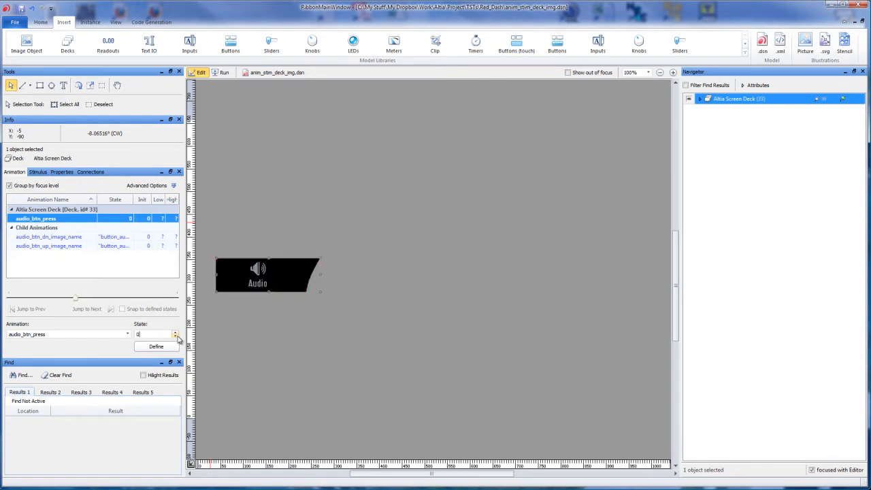
{"action": "left_click", "coordinate": [175, 332]}
{"action": "left_click", "coordinate": [176, 336]}
{"action": "left_click", "coordinate": [175, 332]}
{"action": "left_click", "coordinate": [175, 332]}
{"action": "left_click", "coordinate": [175, 332]}
{"action": "left_click", "coordinate": [175, 333]}
{"action": "left_click", "coordinate": [225, 73]}
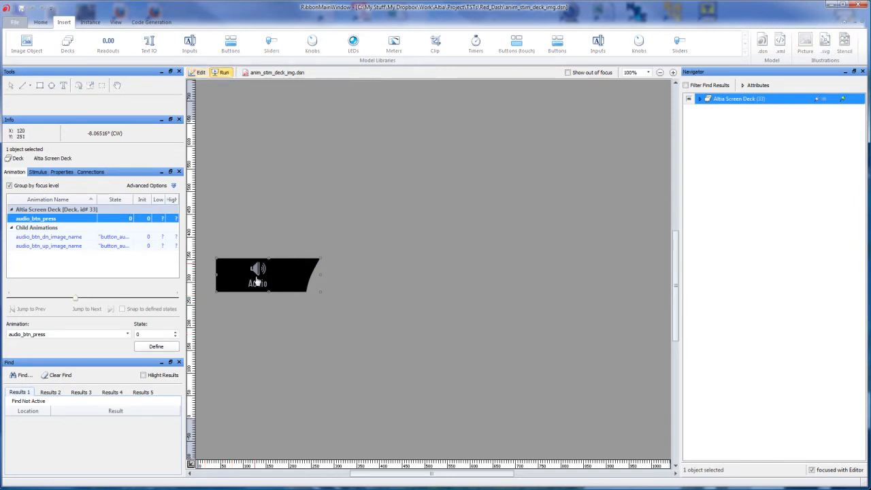
{"action": "left_click", "coordinate": [200, 72]}
- Configure a Left Down stimulus for the deck that covers the Whole Object and has no IF condition
{"action": "left_click", "coordinate": [39, 172]}
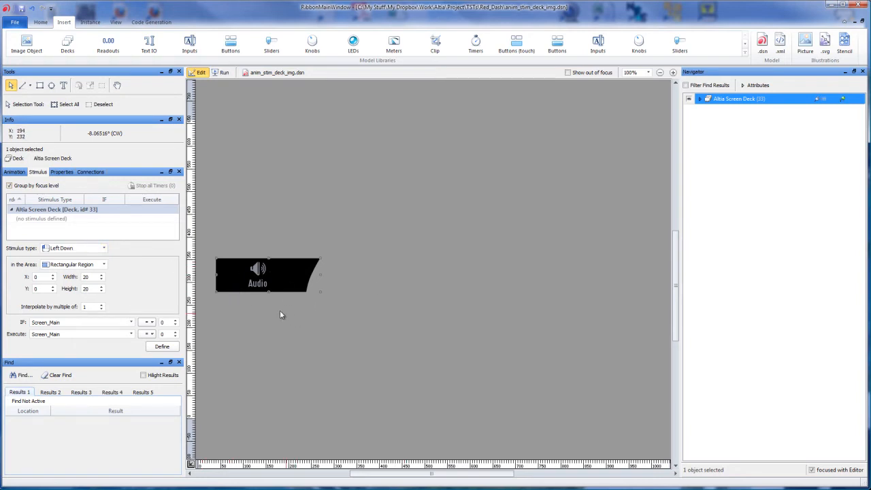
{"action": "left_click", "coordinate": [82, 249]}
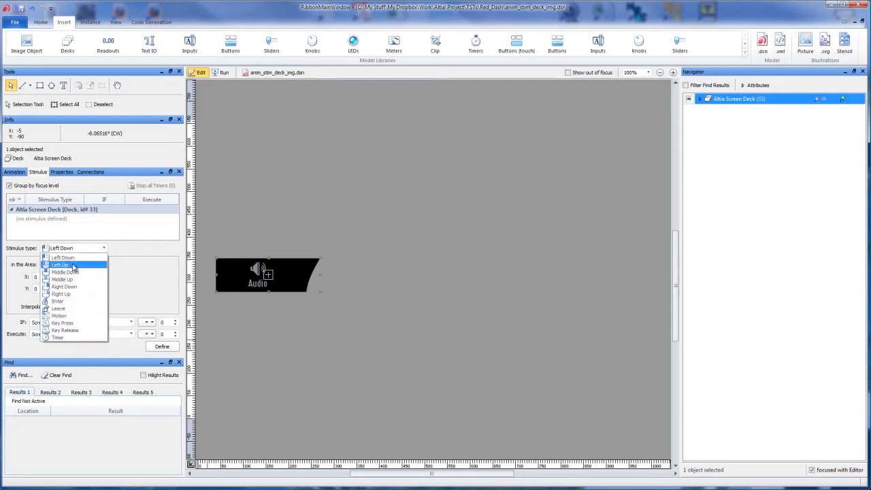
{"action": "left_click", "coordinate": [72, 259]}
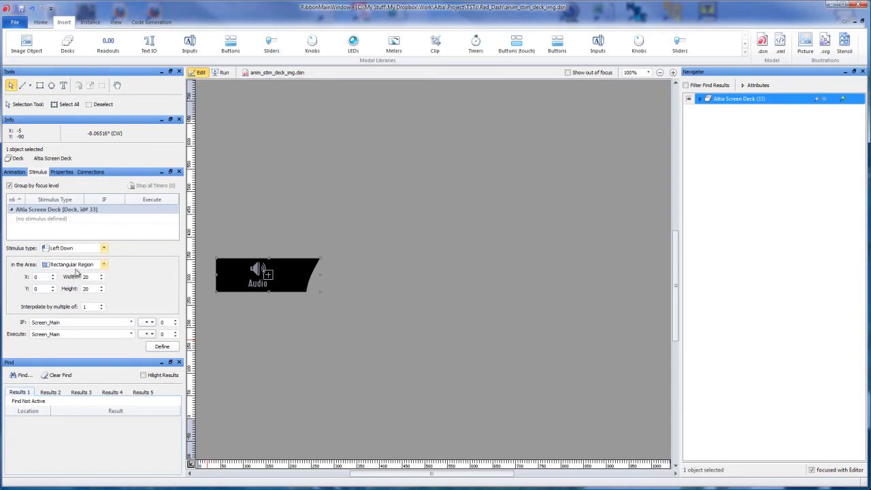
{"action": "left_click", "coordinate": [73, 265]}
{"action": "left_click", "coordinate": [73, 289]}
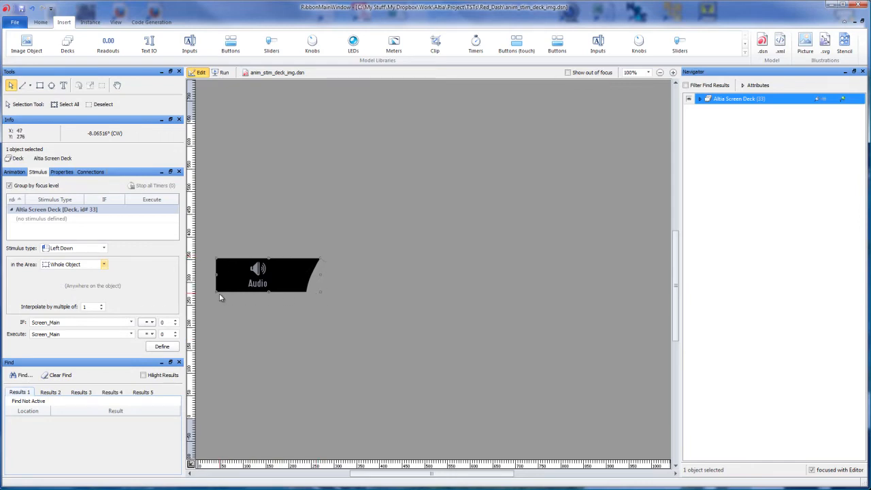
{"action": "left_click", "coordinate": [105, 322]}
{"action": "key", "text": "ctrl+a"}
{"action": "key", "text": "Delete"}
- Copy the audio_btn_press name from the deck's animation for use in the stimulus
{"action": "left_click", "coordinate": [66, 333]}
{"action": "left_click_drag", "start_coordinate": [71, 334], "coordinate": [29, 334]}
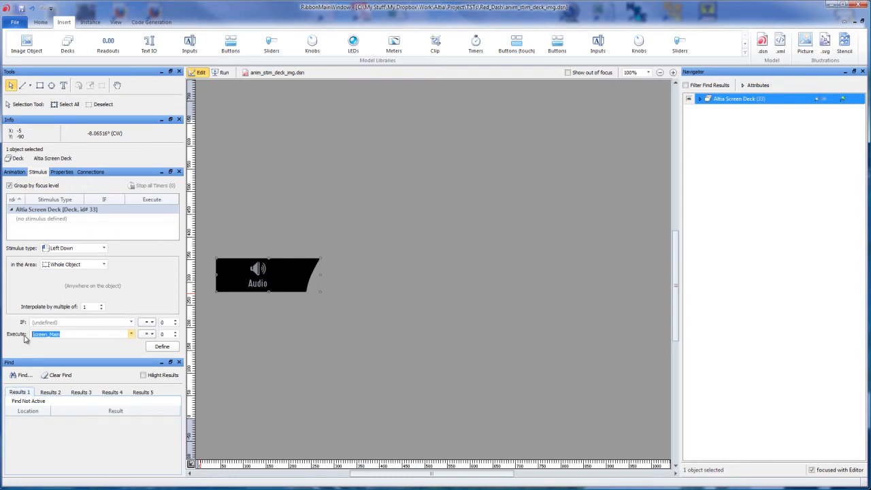
{"action": "left_click", "coordinate": [14, 172]}
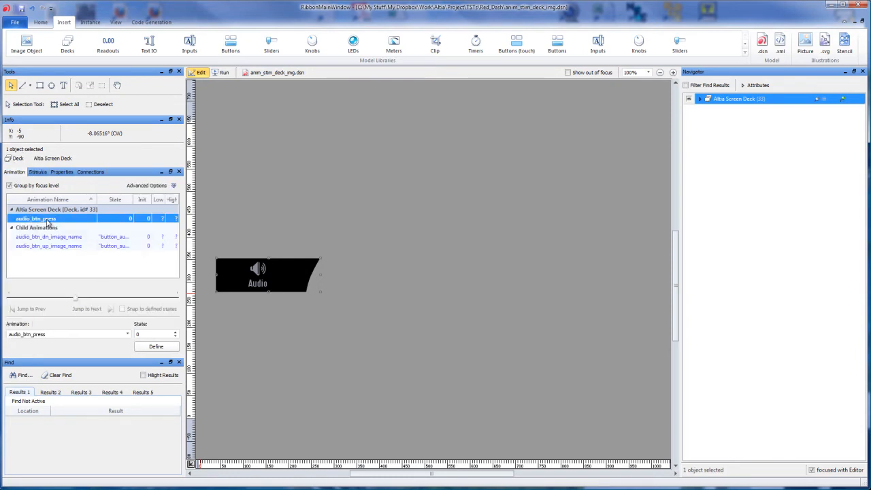
{"action": "double_click", "coordinate": [49, 334]}
{"action": "key", "text": "ctrl+c"}
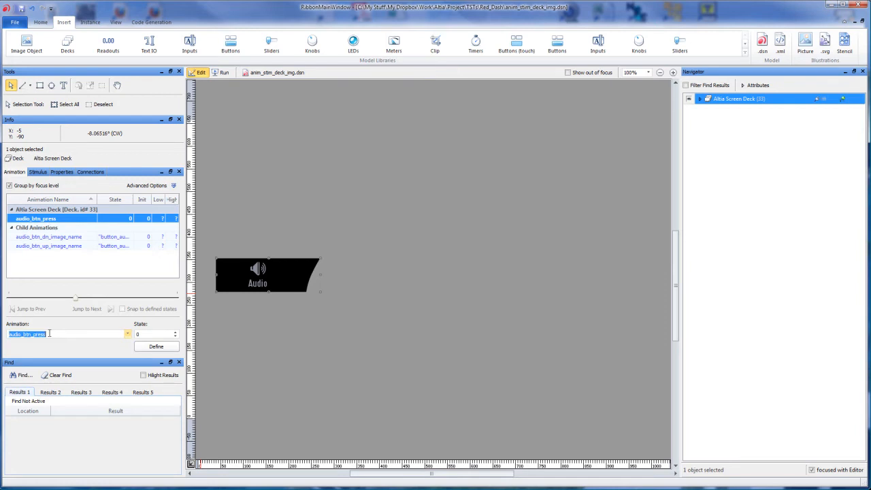
- Set the stimulus to execute audio_btn_press = 1 using the copied name, and define it
{"action": "left_click", "coordinate": [39, 172]}
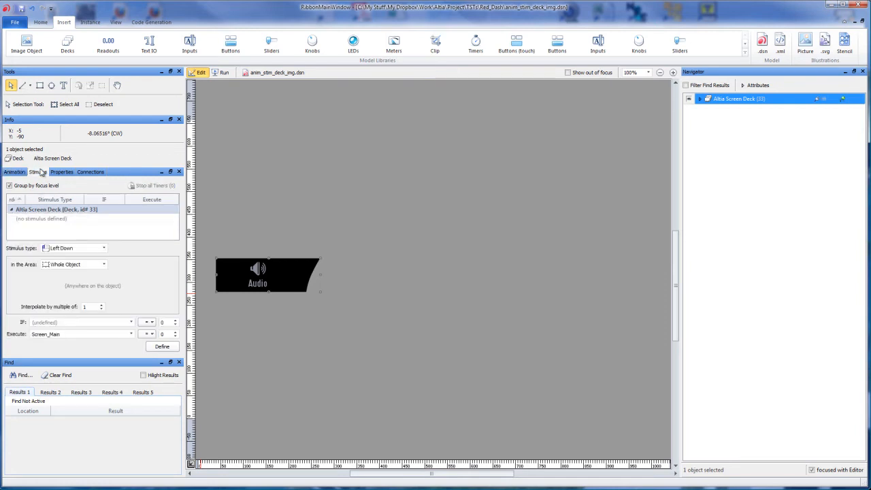
{"action": "double_click", "coordinate": [67, 334]}
{"action": "left_click", "coordinate": [133, 334]}
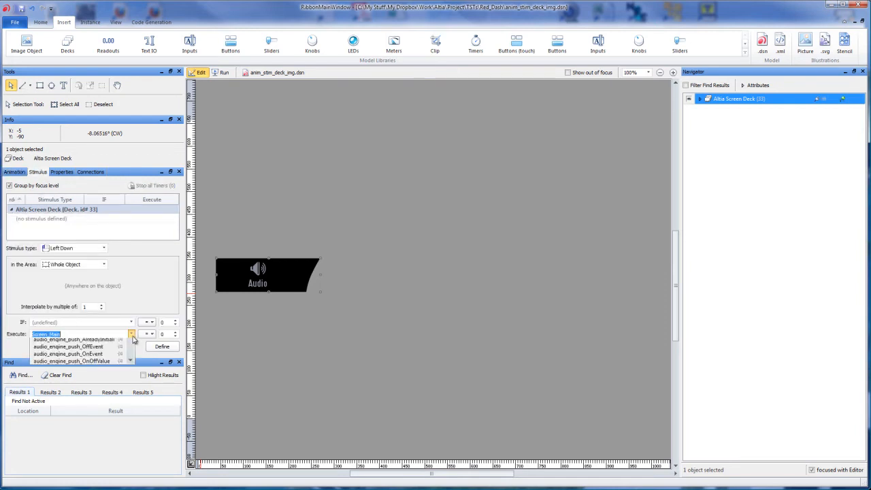
{"action": "left_click", "coordinate": [90, 333]}
{"action": "double_click", "coordinate": [91, 333]}
{"action": "key", "text": "ctrl+v"}
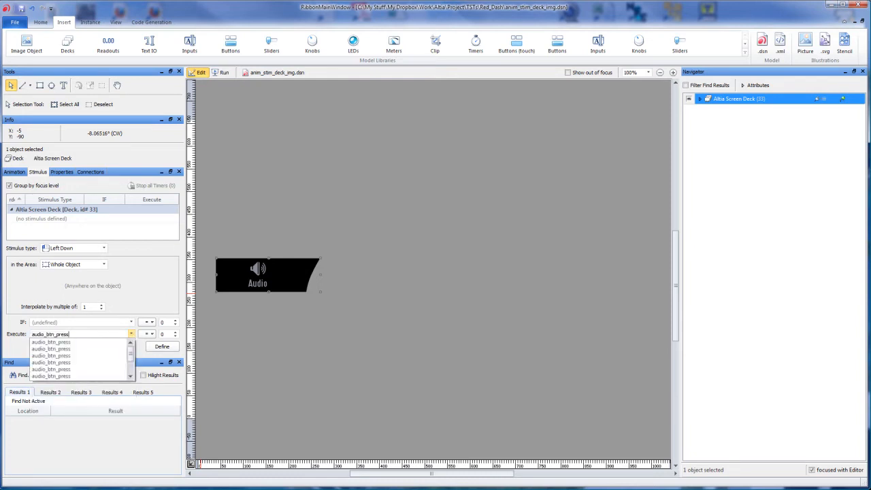
{"action": "key", "text": "Tab"}
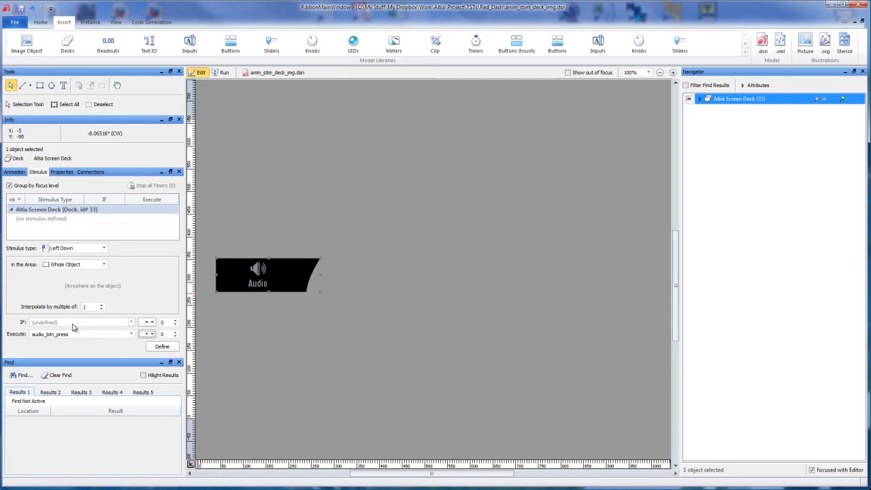
{"action": "left_click", "coordinate": [174, 332]}
{"action": "left_click", "coordinate": [170, 349]}
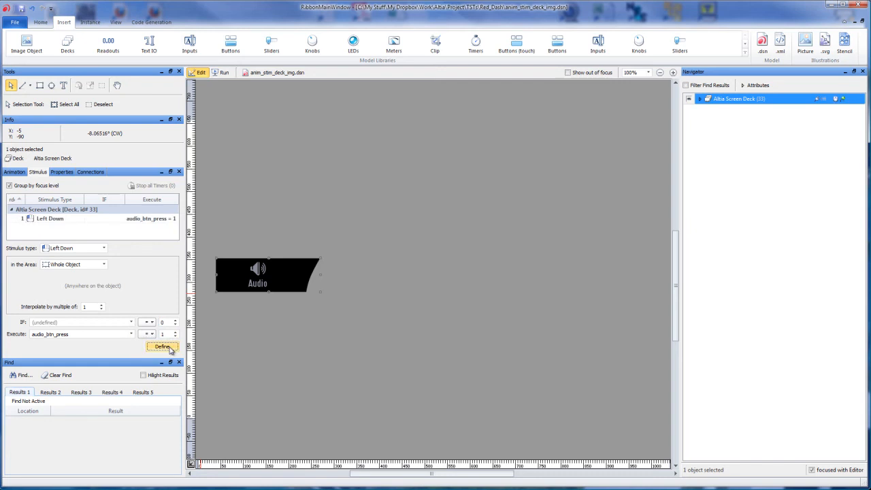
- Try the Audio button in run mode to test the deck's Left Down stimulus
{"action": "left_click", "coordinate": [222, 72]}
{"action": "left_click", "coordinate": [287, 281]}
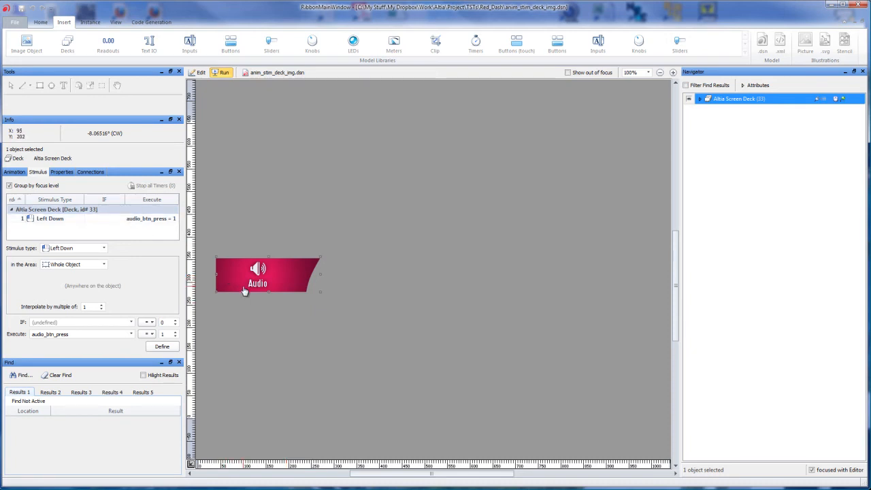
{"action": "left_click", "coordinate": [51, 221]}
{"action": "left_click", "coordinate": [54, 231]}
- Configure a Left Up stimulus for the deck with a Rectangular Region area 10000 wide and 10000 high
{"action": "left_click", "coordinate": [71, 248]}
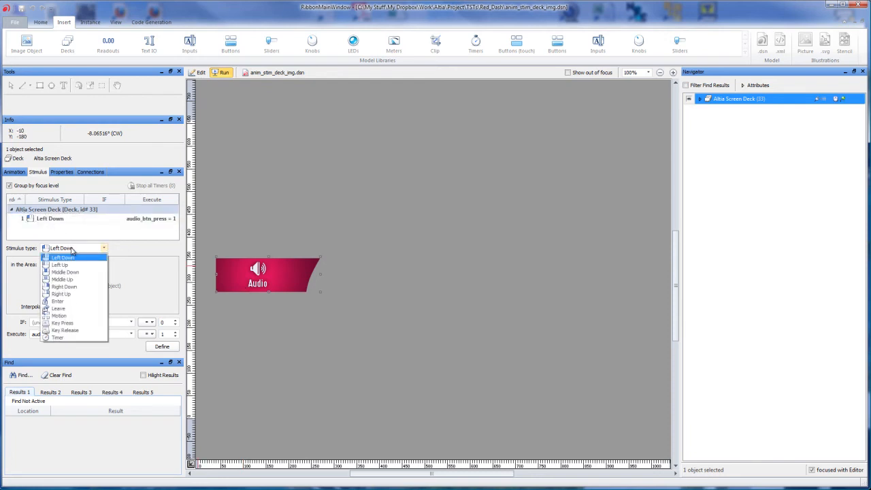
{"action": "left_click", "coordinate": [77, 264]}
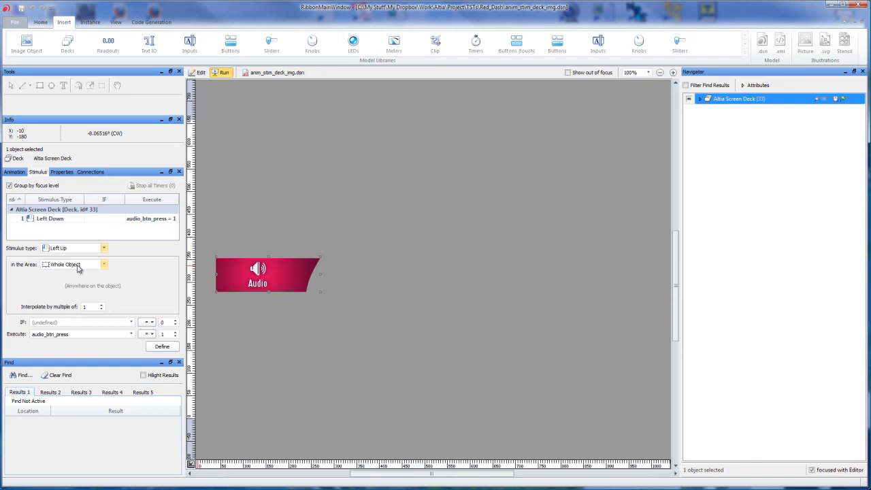
{"action": "left_click", "coordinate": [78, 266]}
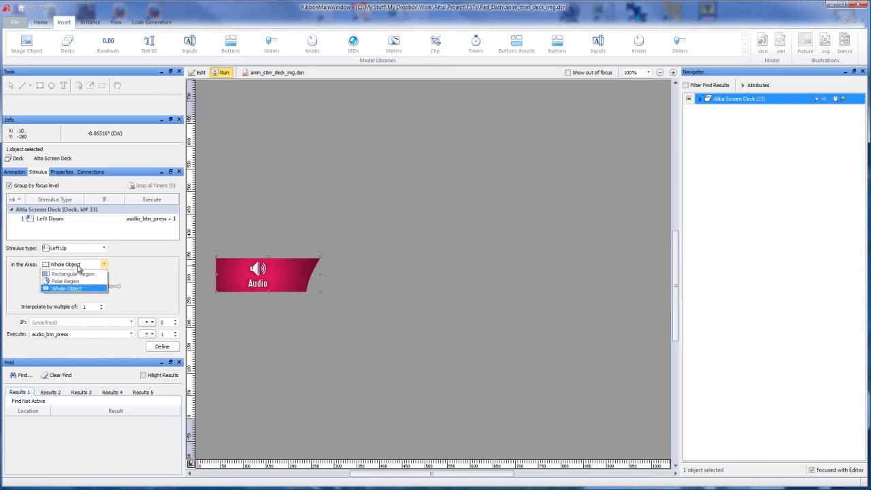
{"action": "left_click", "coordinate": [81, 275]}
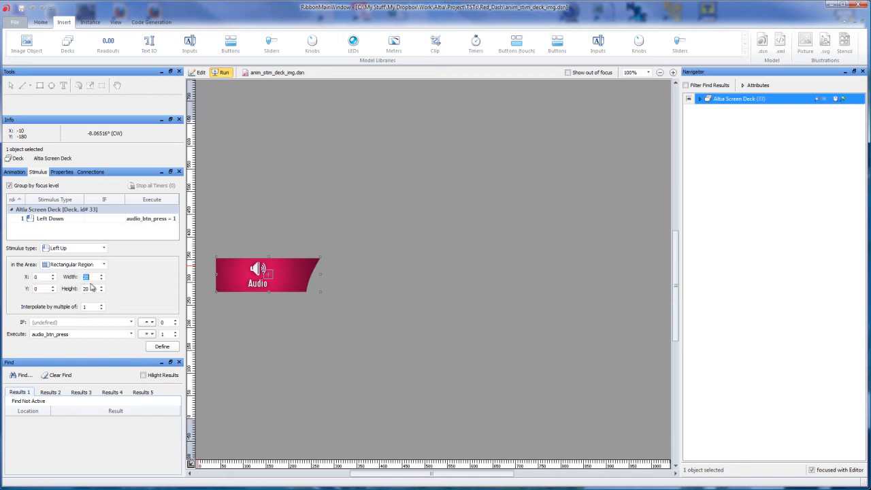
{"action": "type", "text": "10000"}
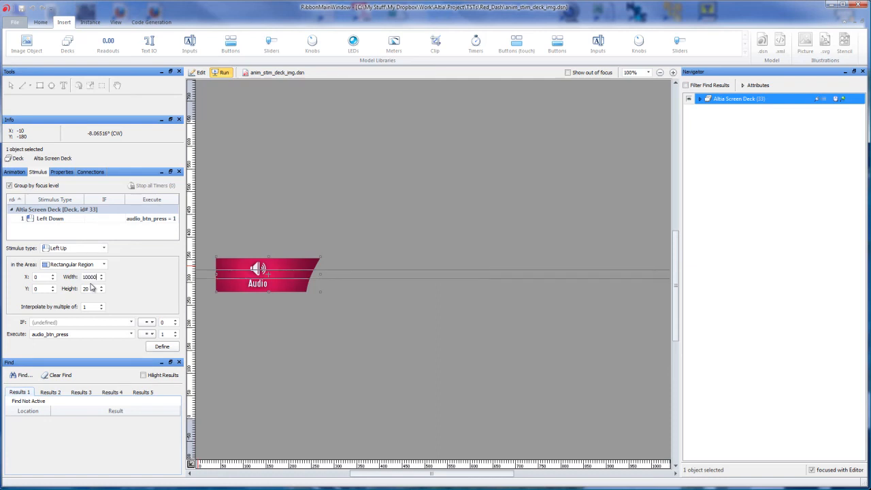
{"action": "left_click_drag", "start_coordinate": [92, 289], "coordinate": [49, 289]}
{"action": "type", "text": "10000"}
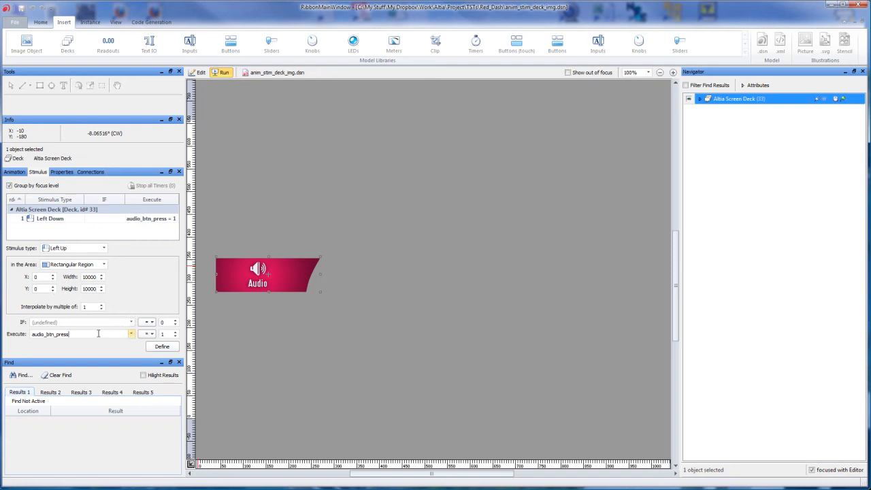
- Give the Left Up stimulus the condition audio_btn_press = 1 and the execution audio_btn_press = 0, and define it
{"action": "left_click", "coordinate": [132, 334]}
{"action": "key", "text": "ctrl+c"}
{"action": "left_click", "coordinate": [78, 324]}
{"action": "key", "text": "ctrl+v"}
{"action": "left_click", "coordinate": [78, 324]}
{"action": "left_click", "coordinate": [175, 319]}
{"action": "left_click", "coordinate": [175, 336]}
{"action": "left_click", "coordinate": [162, 346]}
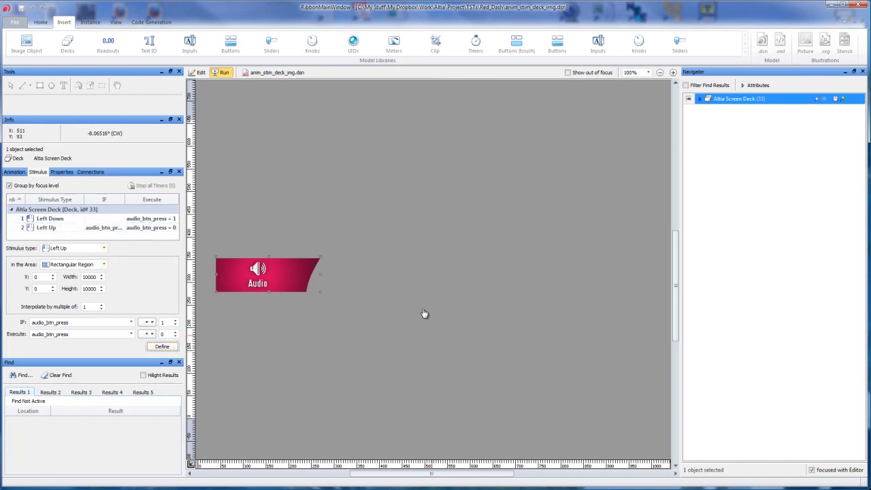
- Review the Left Down and Left Up stimulus settings, and test the Audio button by releasing both on it and outside it
{"action": "left_click", "coordinate": [51, 219]}
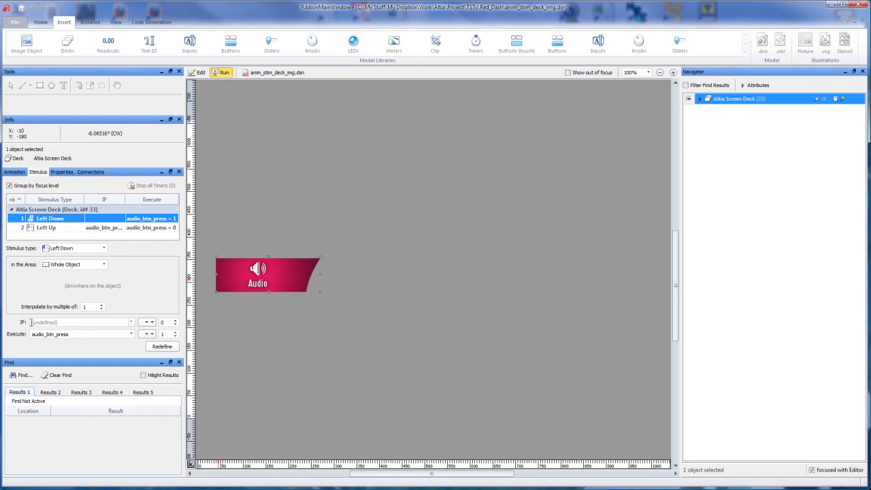
{"action": "left_click", "coordinate": [51, 229]}
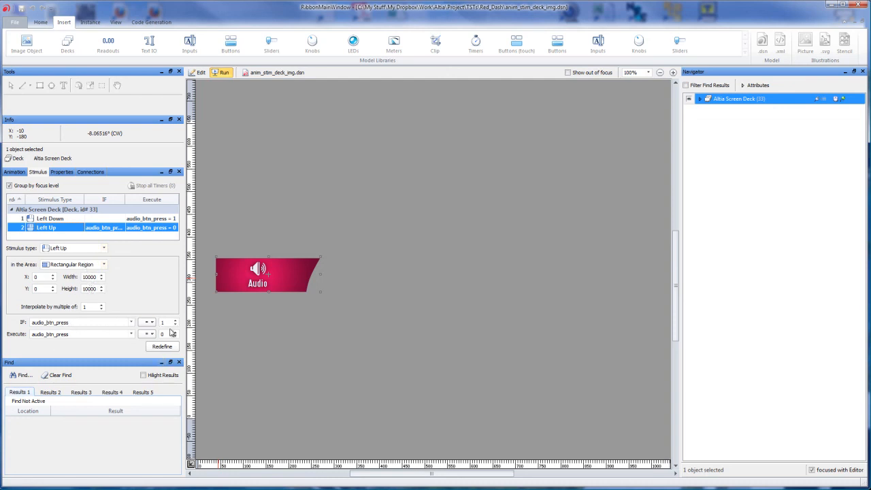
{"action": "left_click", "coordinate": [233, 283]}
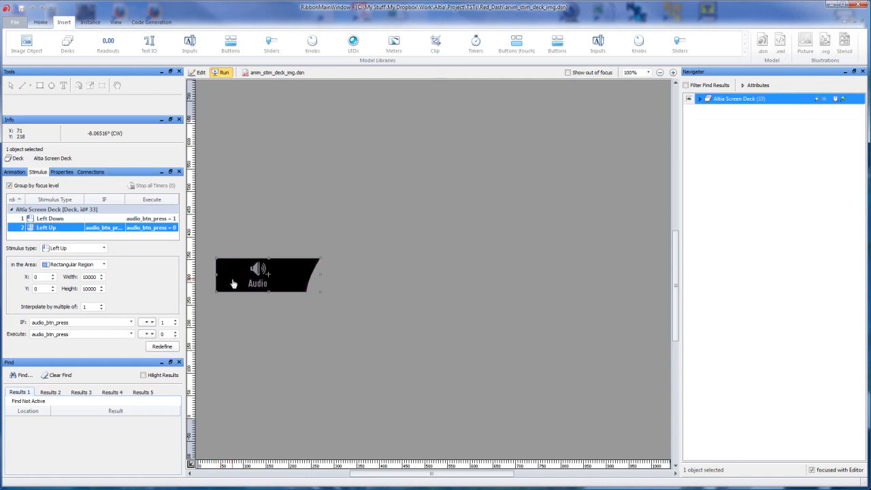
{"action": "left_click", "coordinate": [233, 283]}
{"action": "left_click_drag", "start_coordinate": [249, 280], "coordinate": [260, 171]}
{"action": "left_click_drag", "start_coordinate": [254, 277], "coordinate": [254, 191]}
{"action": "left_click", "coordinate": [249, 288]}
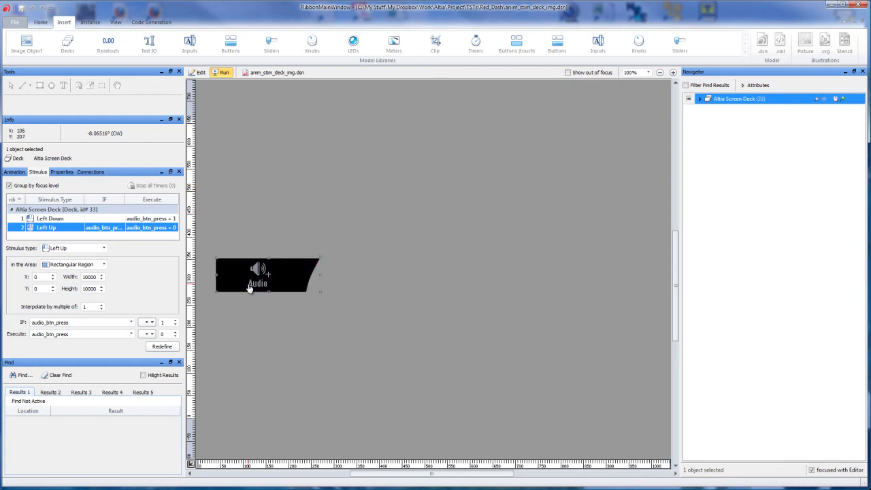